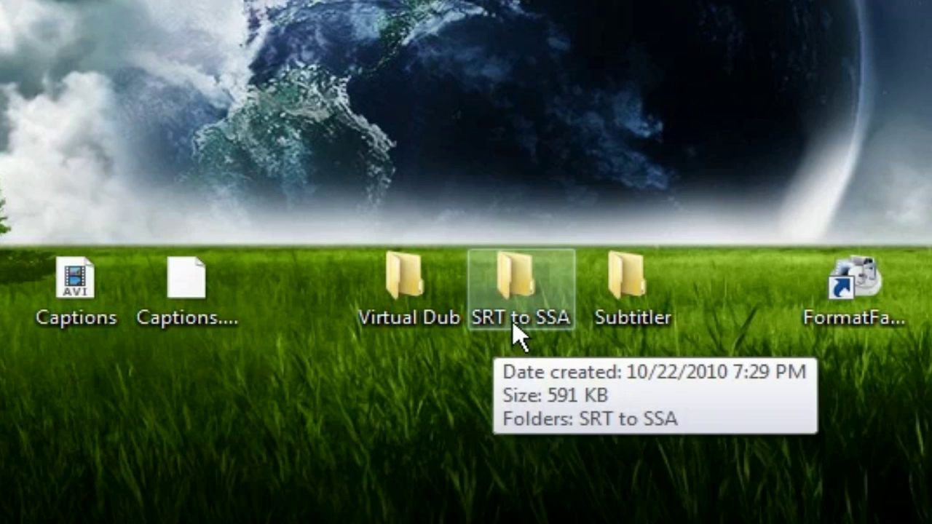
Step: Launch Conversor from the SRT to SSA folder and load Captions.srt as the input file
double_click(542, 326)
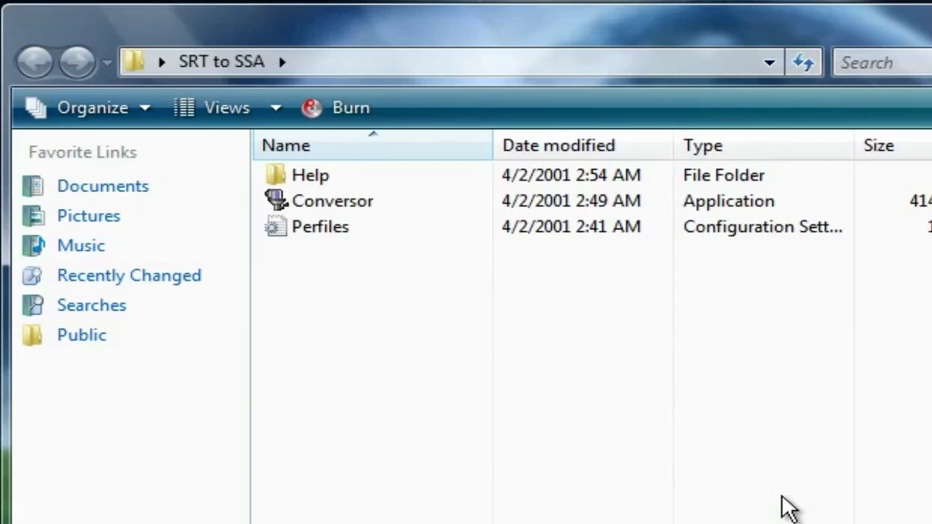
double_click(332, 203)
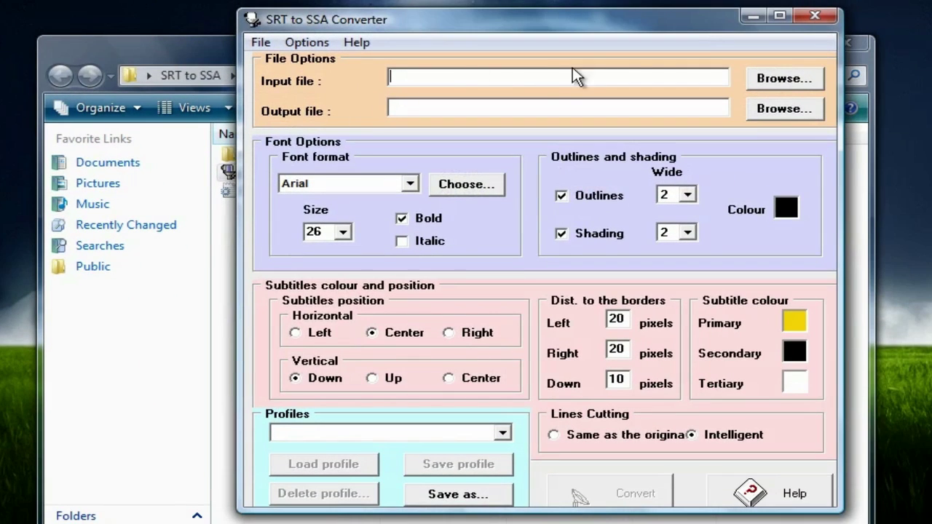
click(784, 78)
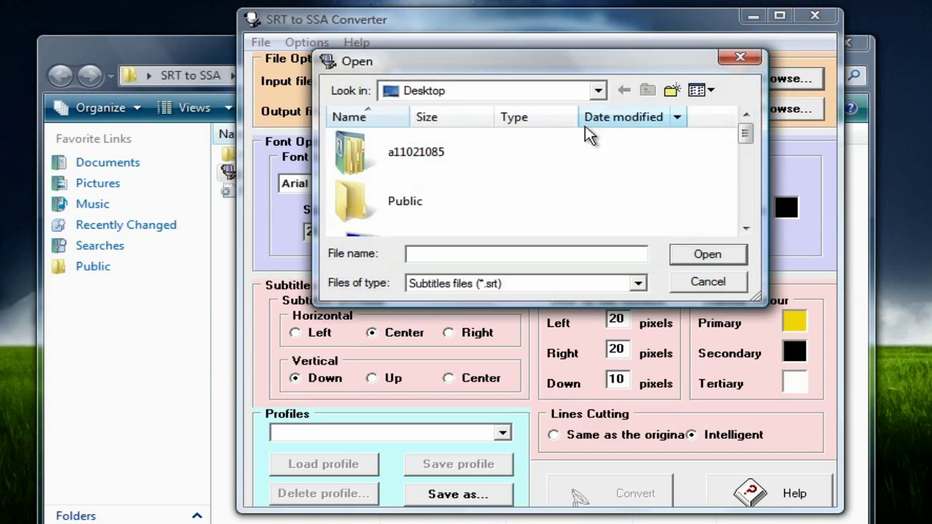
drag(747, 142, 746, 226)
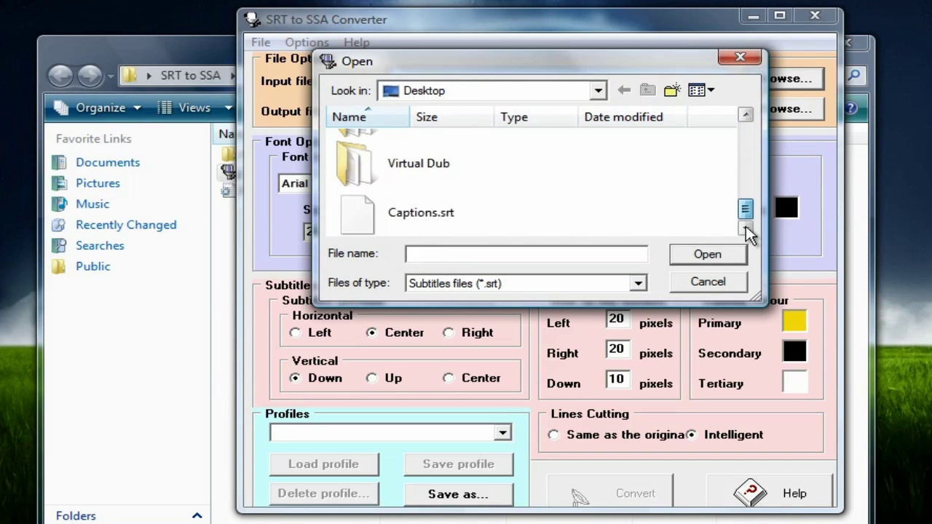
double_click(436, 209)
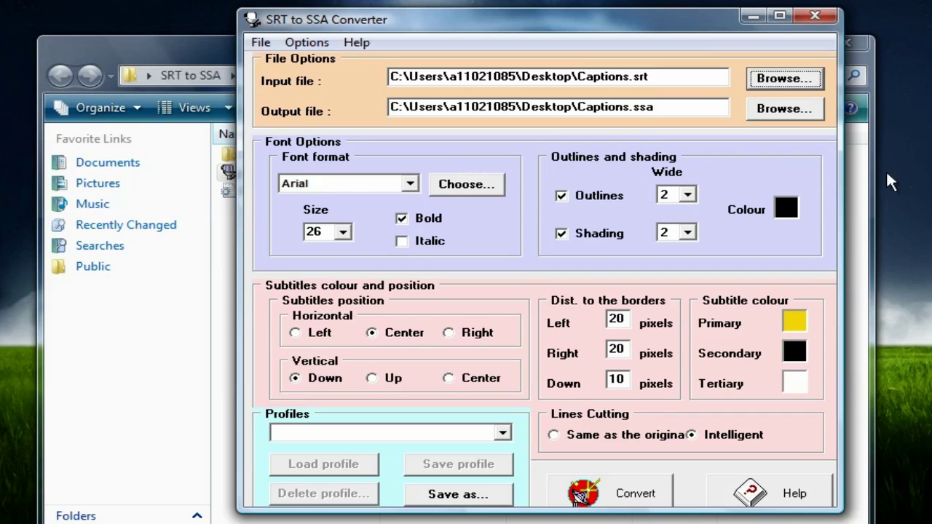
Step: Convert the subtitles to Captions.ssa, then close the converter and its folder
click(629, 493)
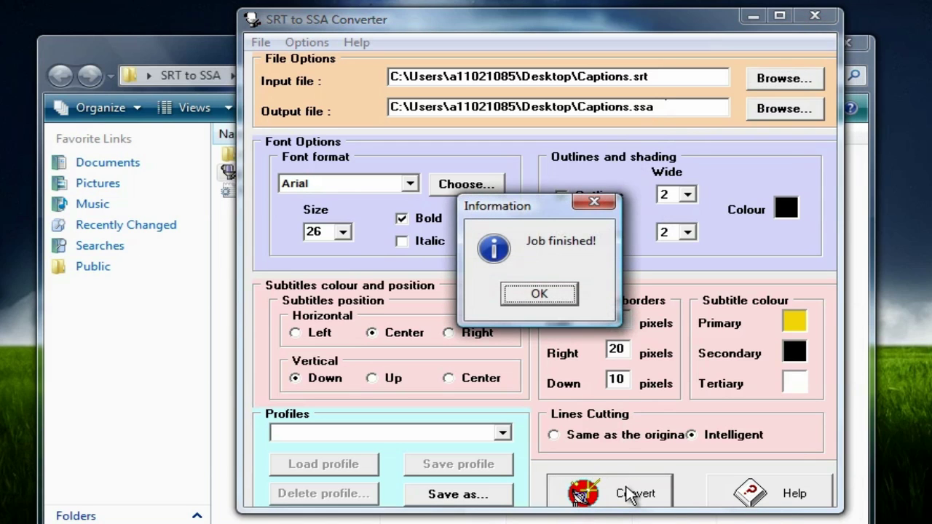
click(537, 294)
click(813, 17)
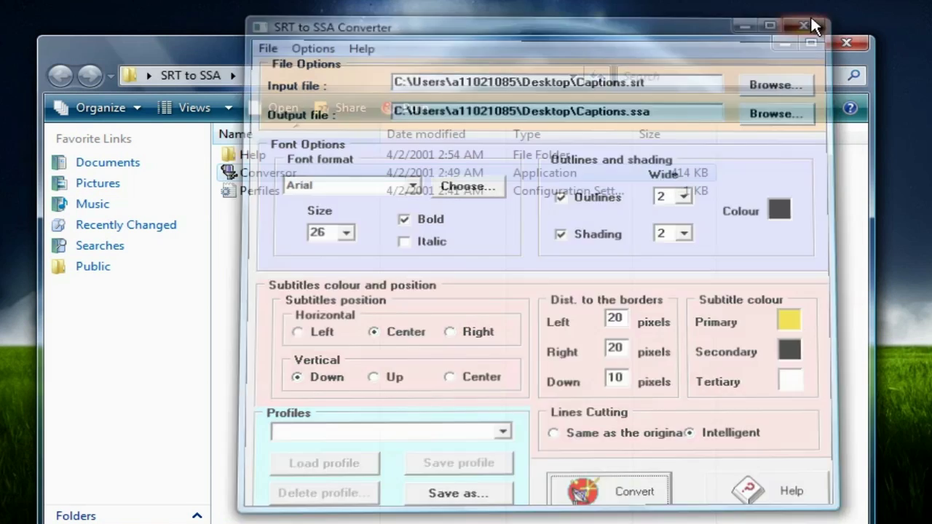
click(843, 43)
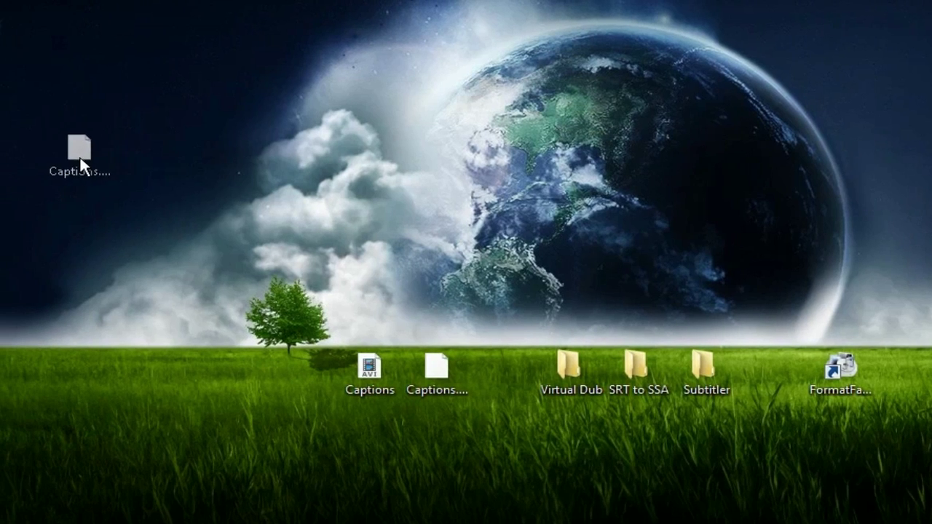
Step: Move Captions.ssa beside the other Captions files and open the Virtual Dub desktop folder
click(102, 156)
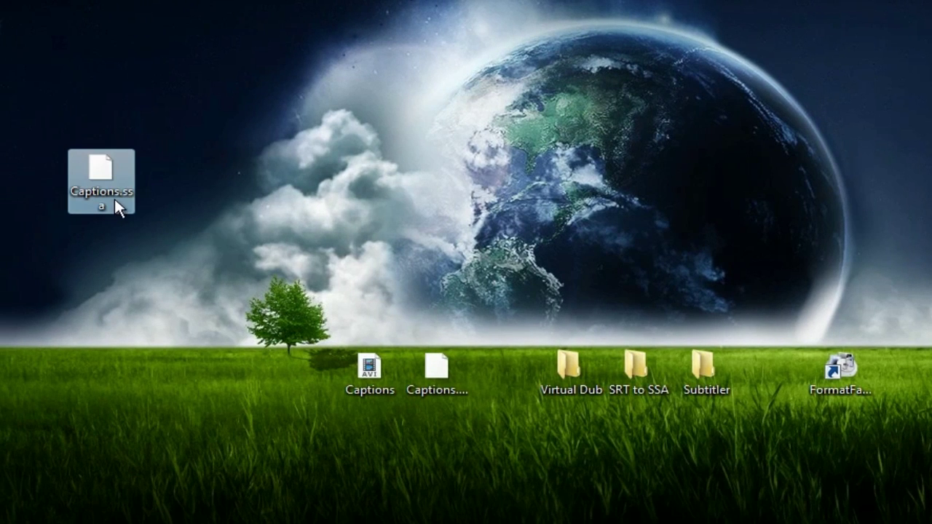
drag(96, 169, 366, 425)
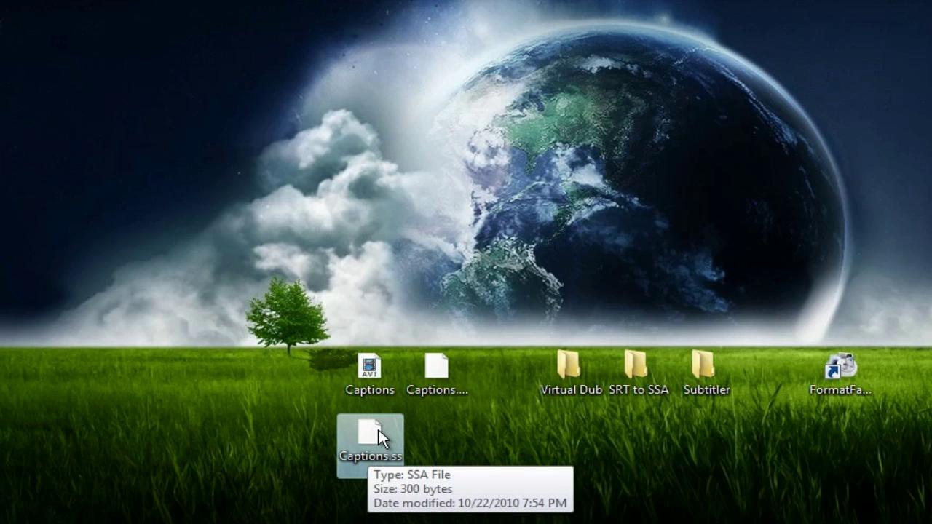
click(379, 383)
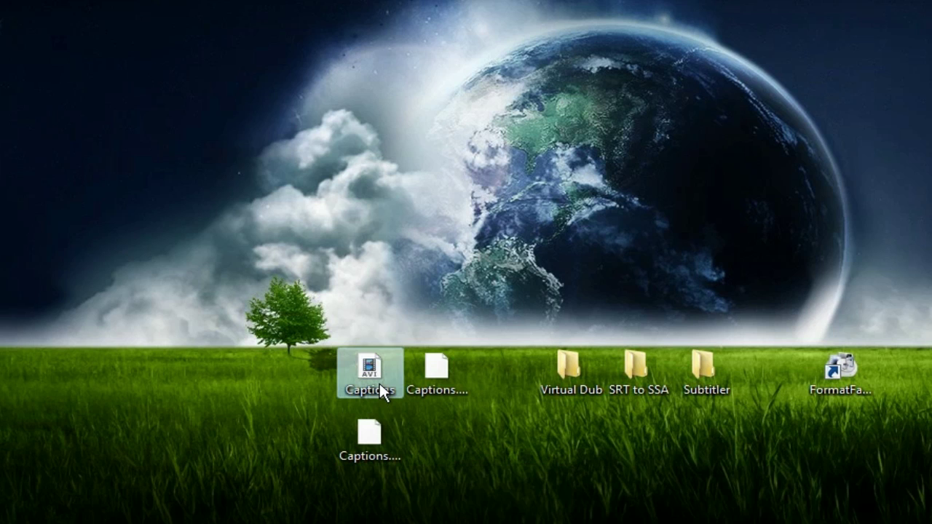
click(531, 428)
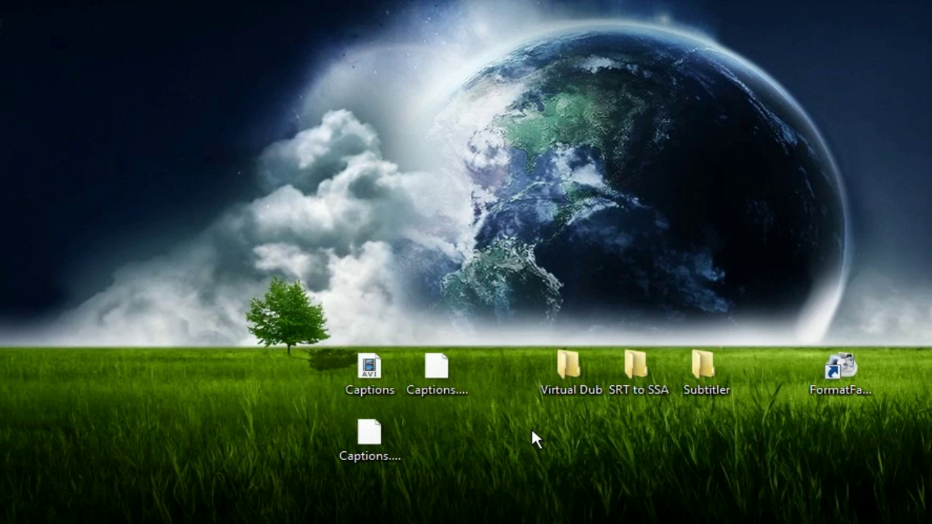
double_click(570, 370)
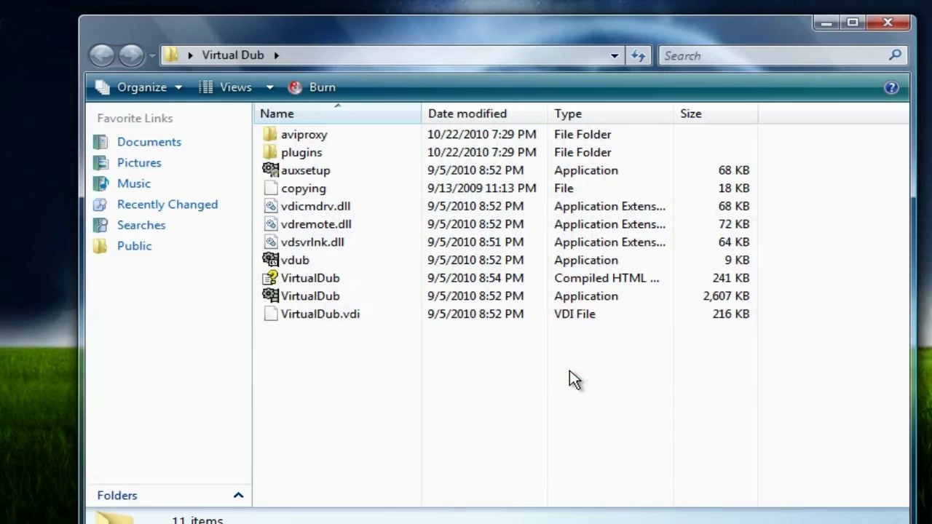
Step: Launch VirtualDub and bring up the Video > Filters list
double_click(320, 297)
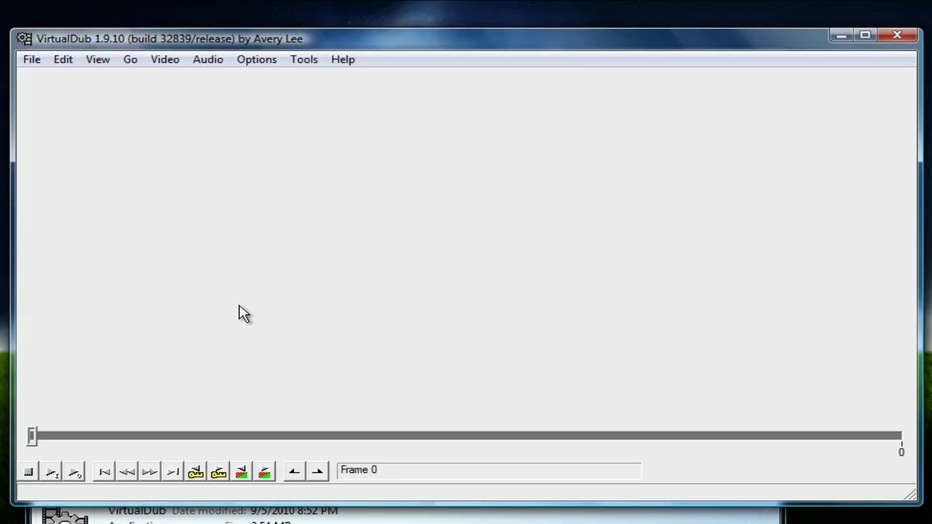
click(164, 59)
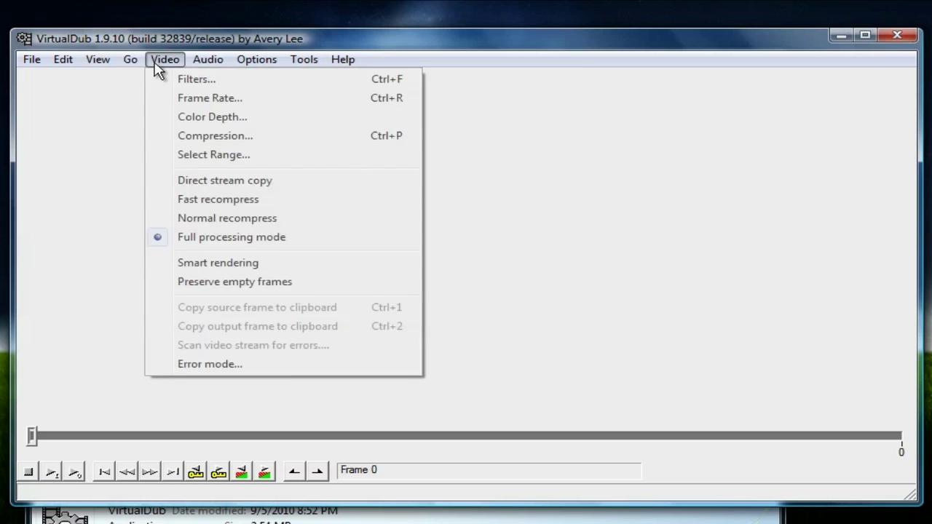
click(162, 82)
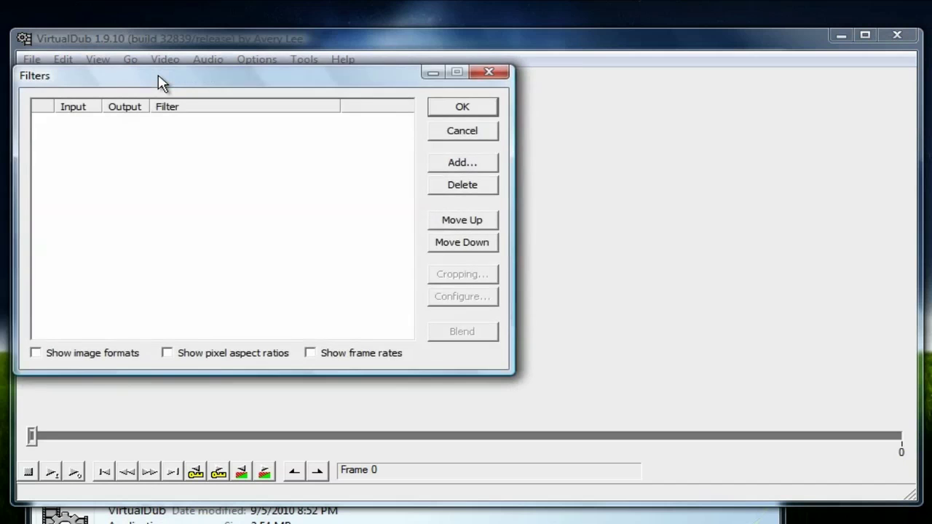
Step: Load the Subtitler.vdf plugin from the Desktop Subtitler folder and add the subtitler filter
click(461, 163)
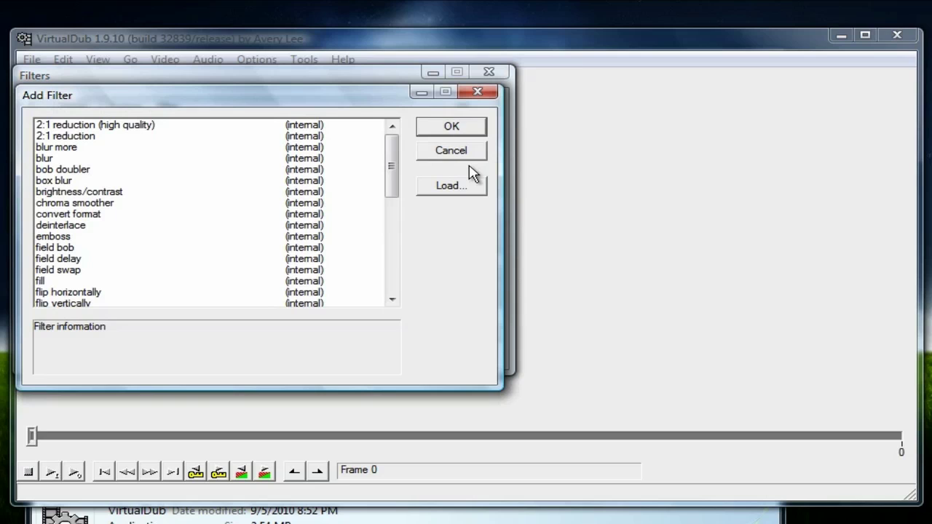
click(448, 186)
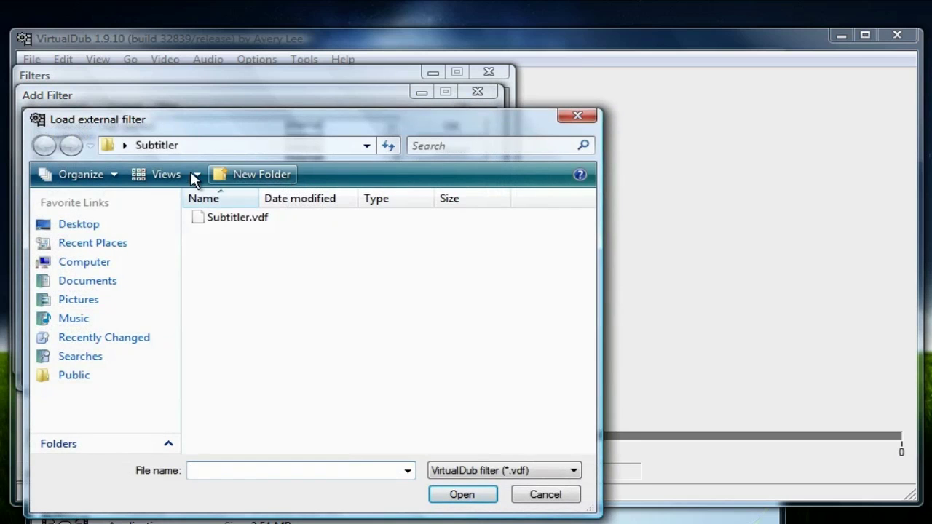
click(79, 224)
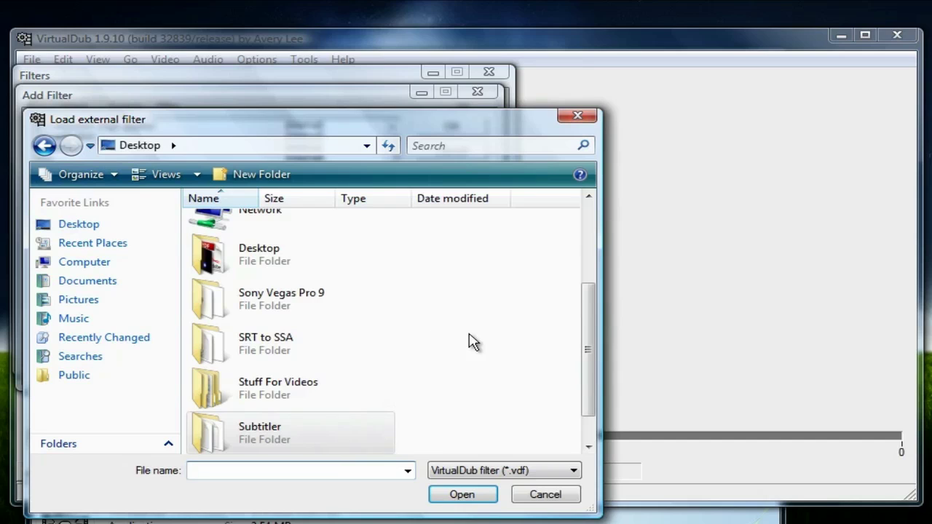
scroll(419, 392, down, 1)
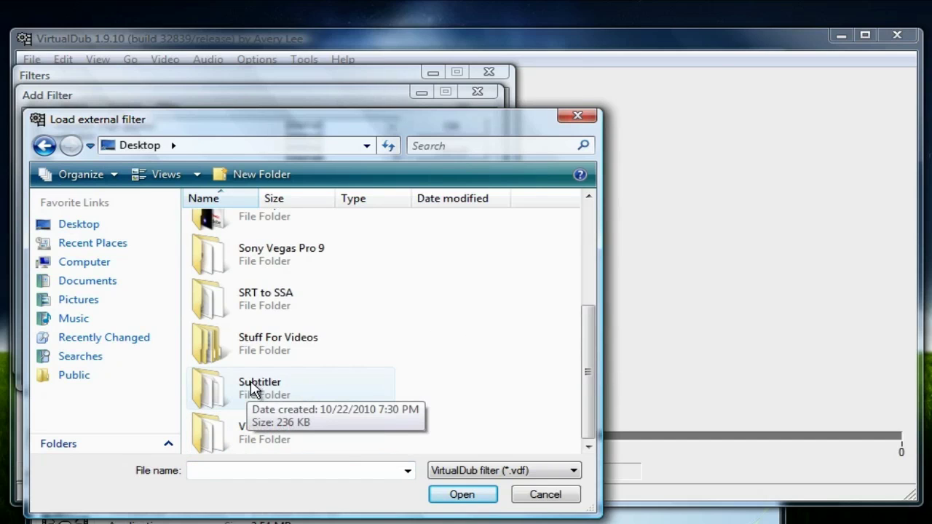
double_click(260, 387)
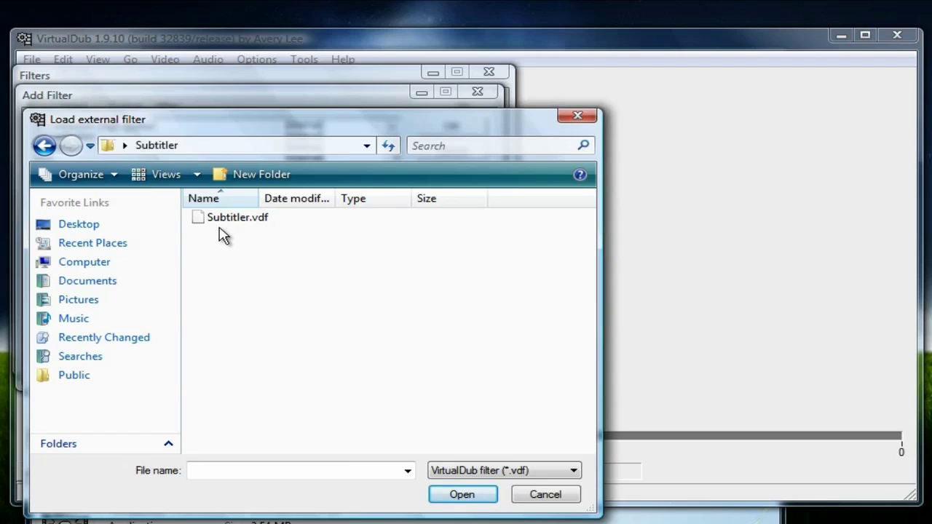
double_click(266, 219)
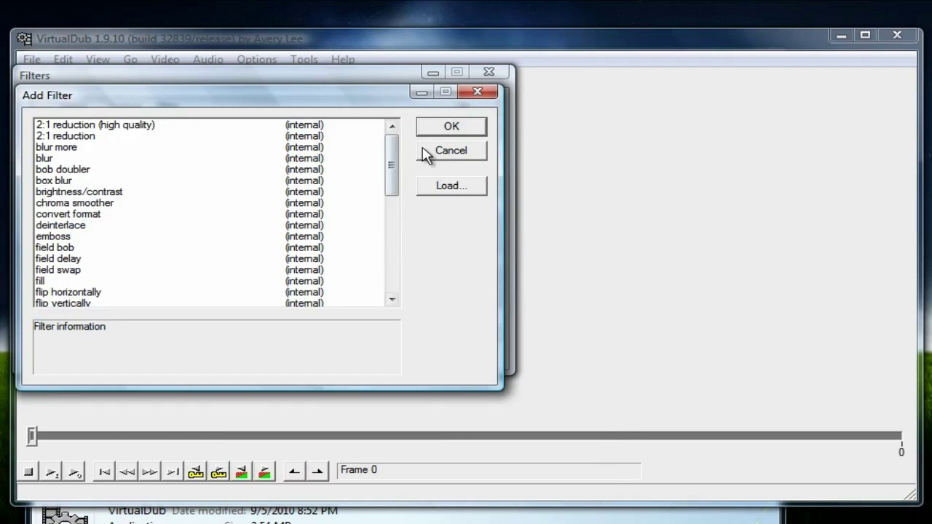
drag(393, 174, 395, 273)
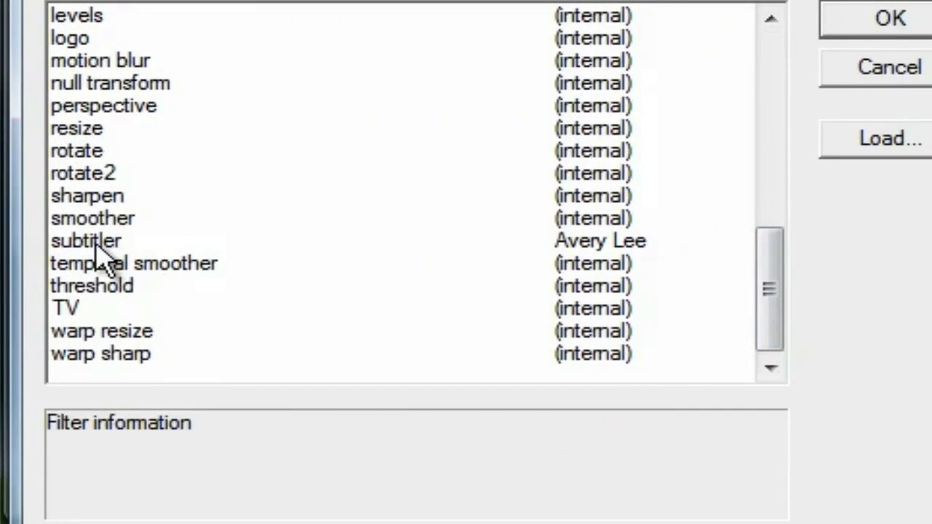
double_click(84, 241)
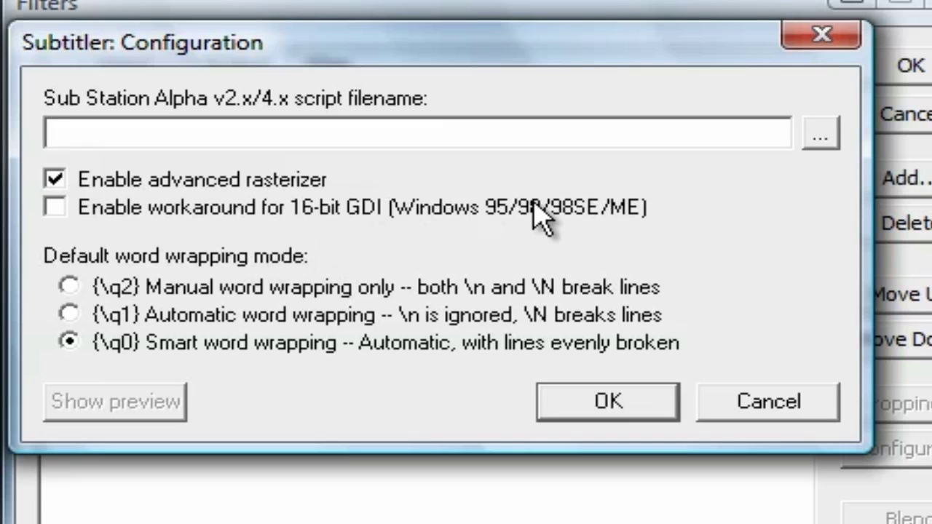
Step: Set the subtitler script to Captions.ssa on the Desktop and close the filter list
click(819, 139)
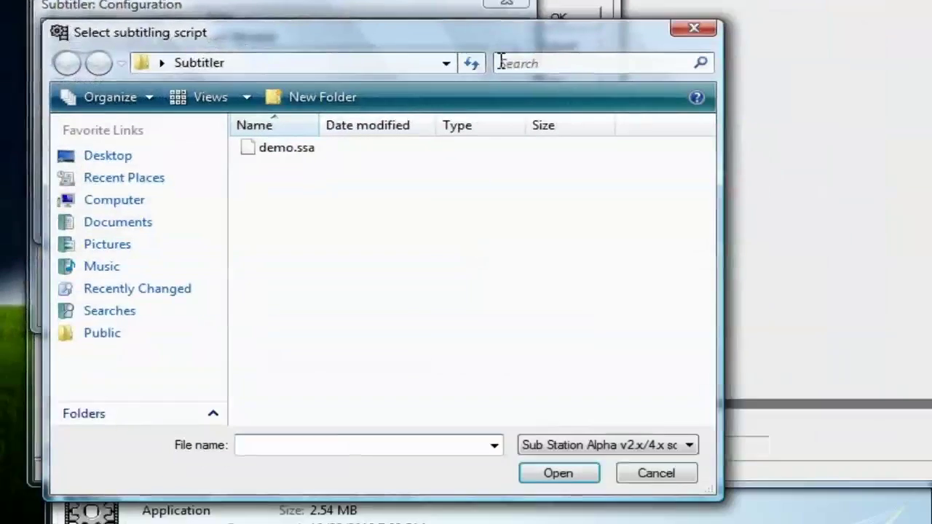
click(108, 156)
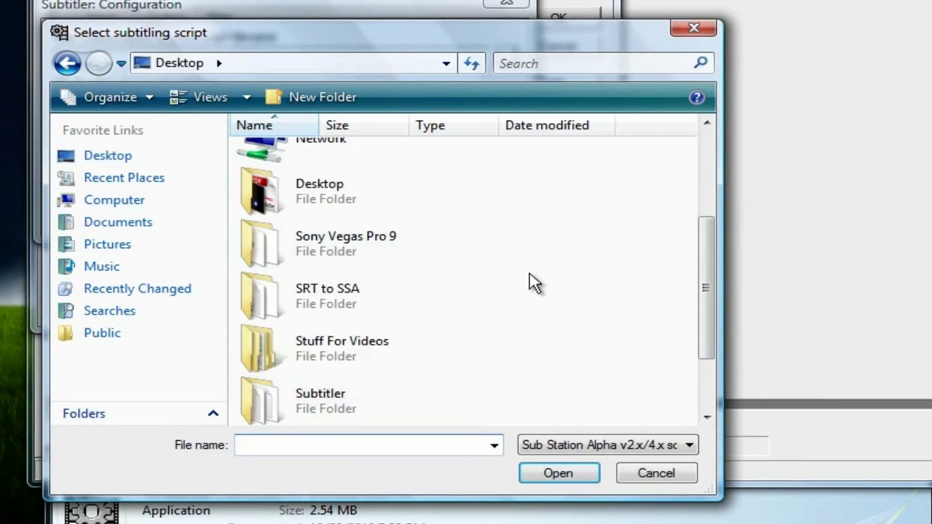
scroll(551, 293, down, 3)
double_click(313, 385)
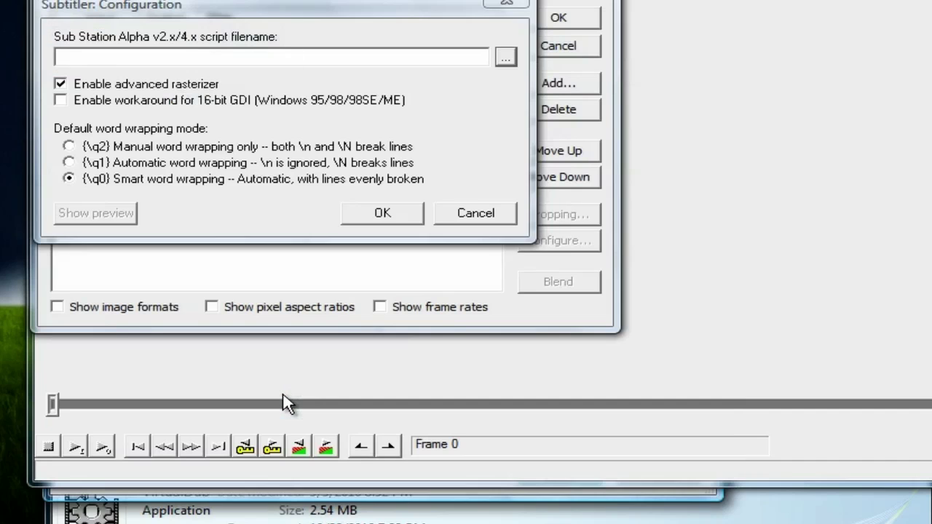
click(382, 221)
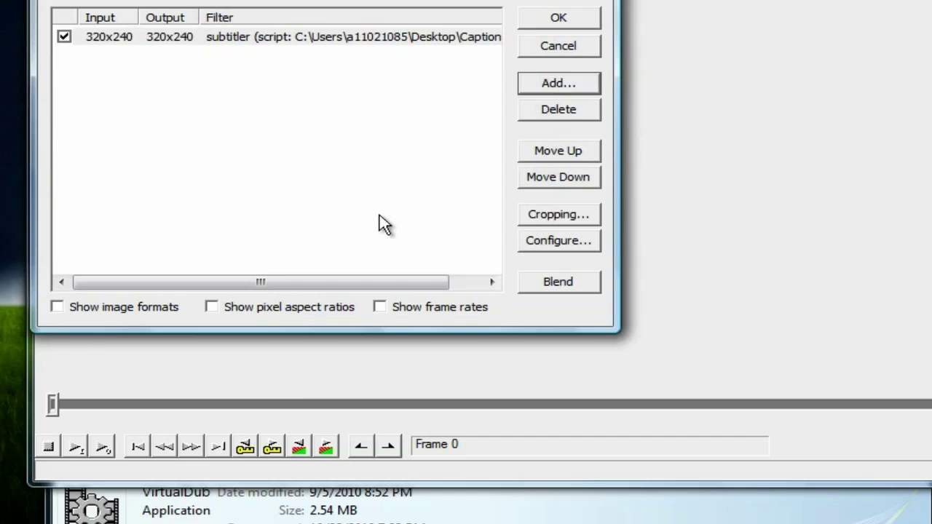
click(572, 17)
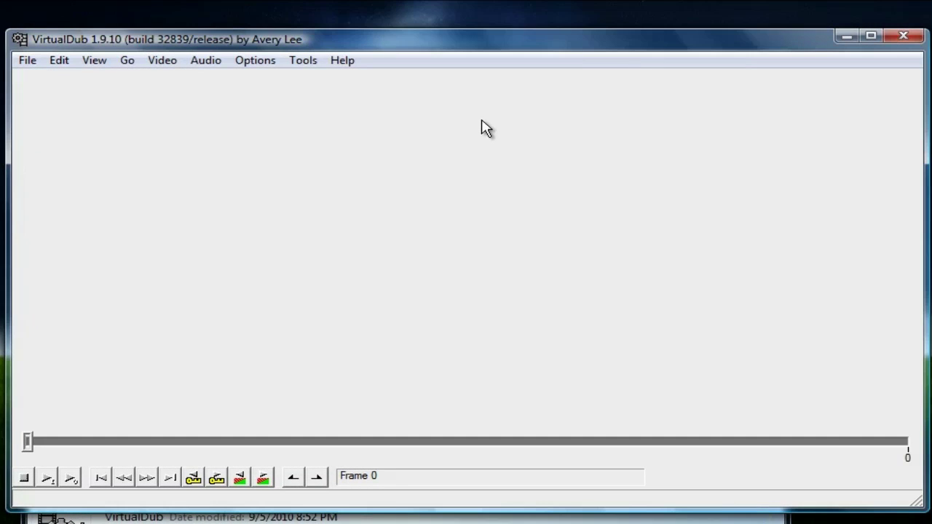
Step: Open Captions.avi in VirtualDub
click(27, 61)
click(87, 80)
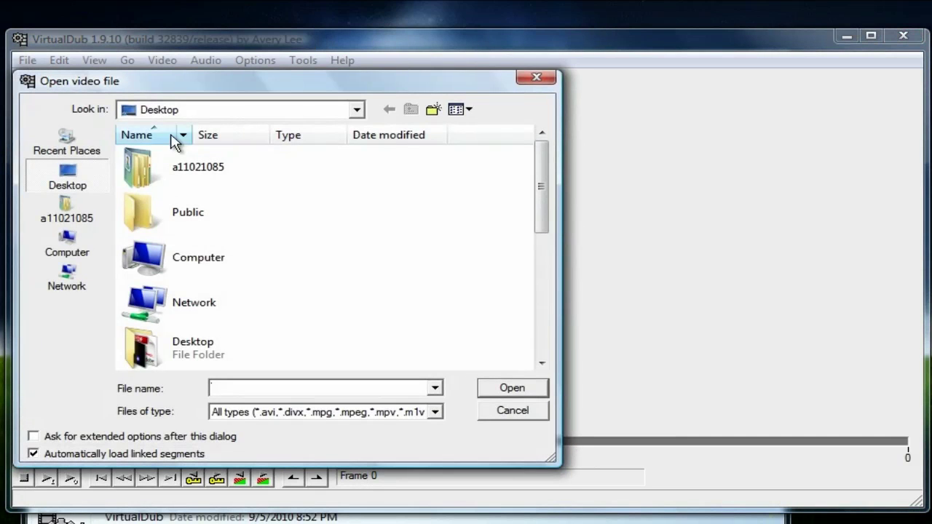
scroll(467, 276, down, 3)
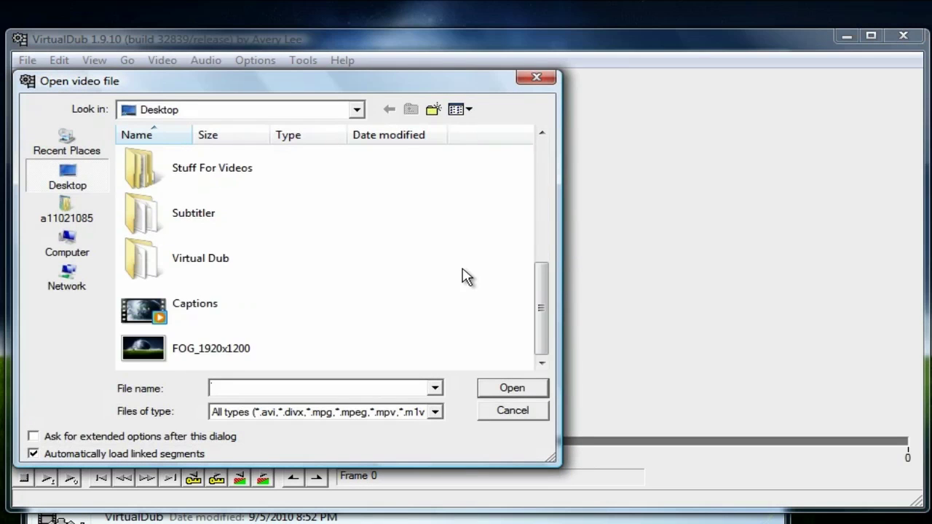
double_click(198, 303)
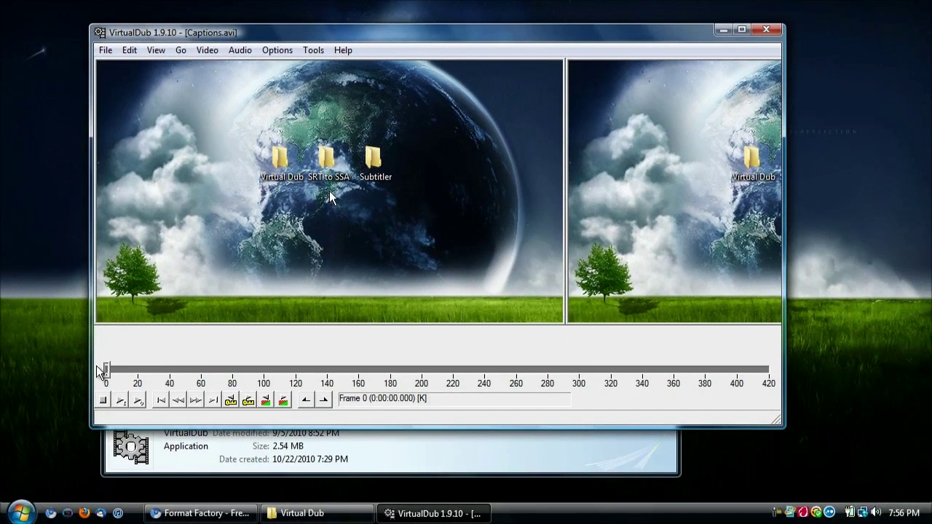
Step: Jump to frame 98 and widen the window to show the yellow subtitle output
drag(102, 371, 261, 371)
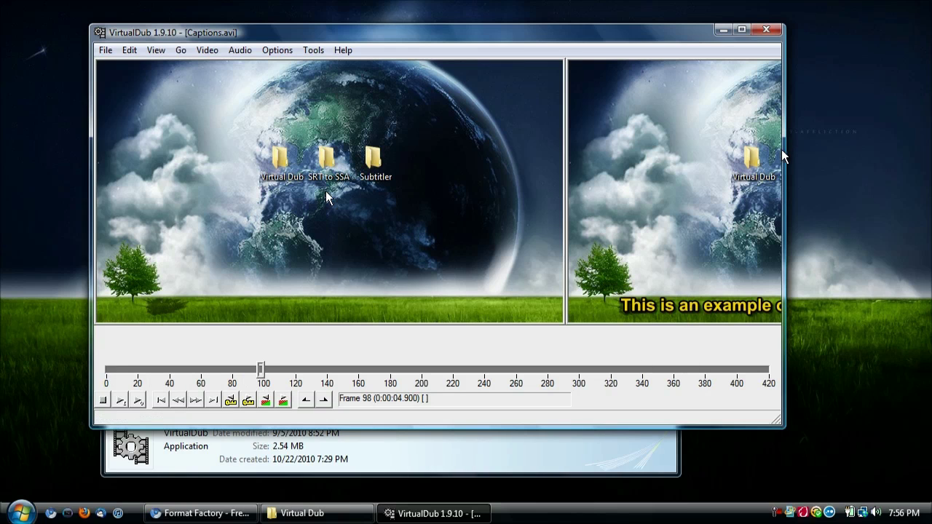
drag(785, 149, 928, 149)
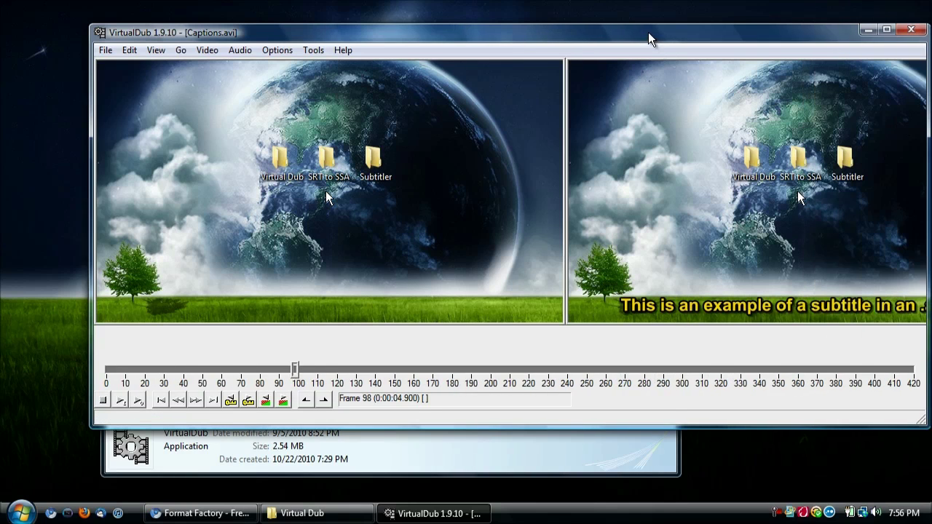
drag(644, 33, 559, 39)
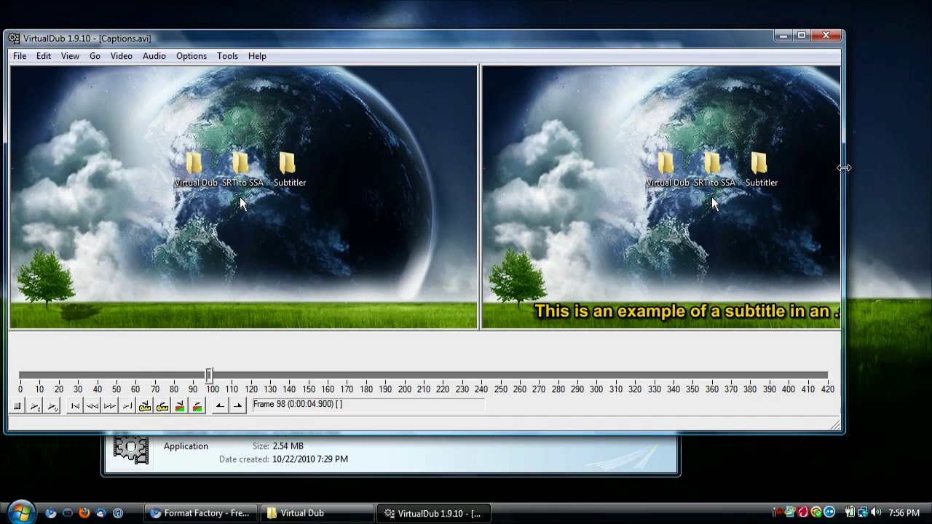
drag(843, 167, 926, 167)
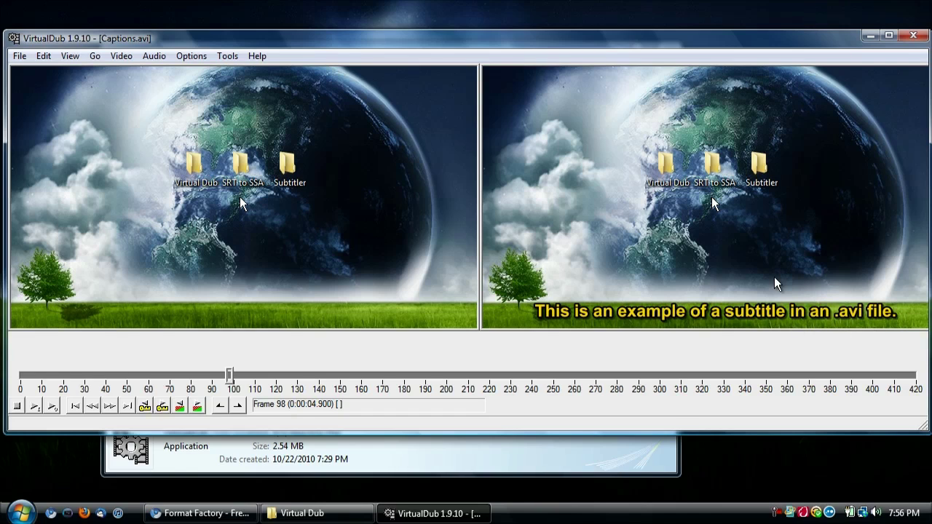
click(20, 56)
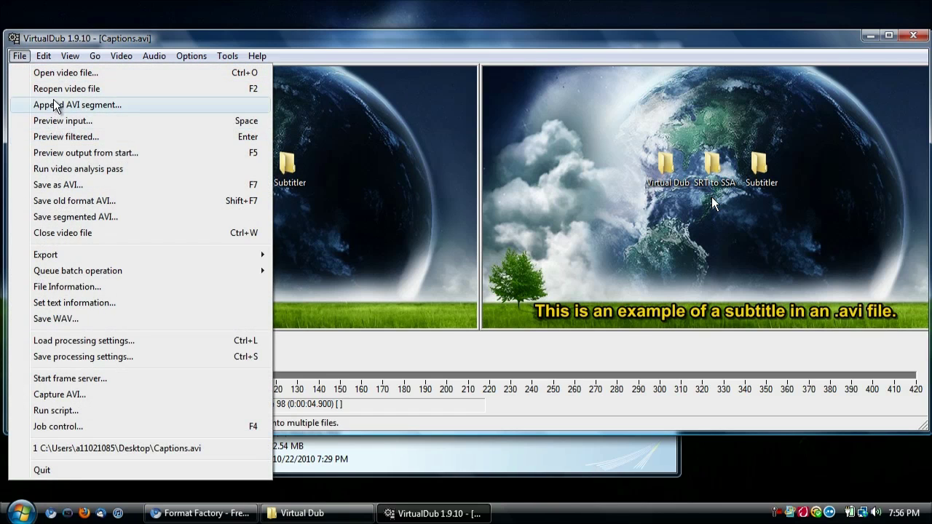
Step: Save the subtitled video as a new AVI named Captions 1
click(58, 186)
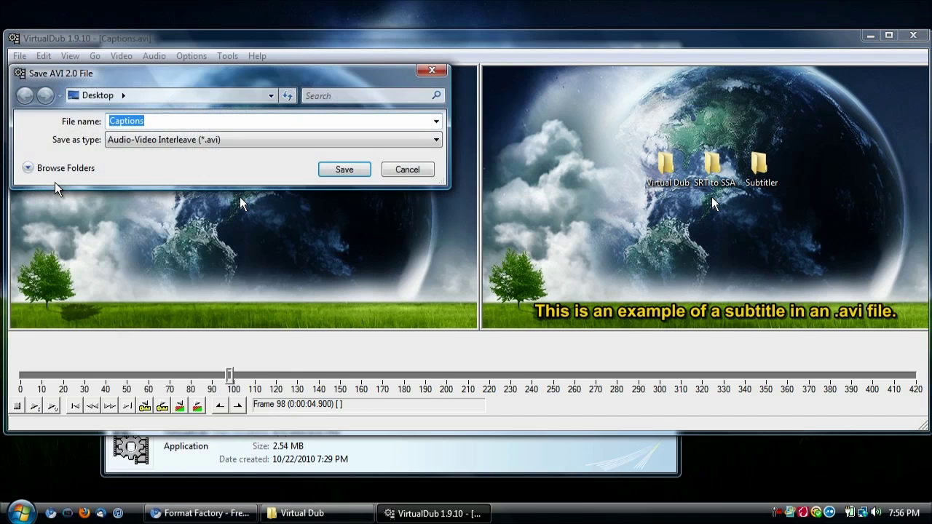
click(151, 122)
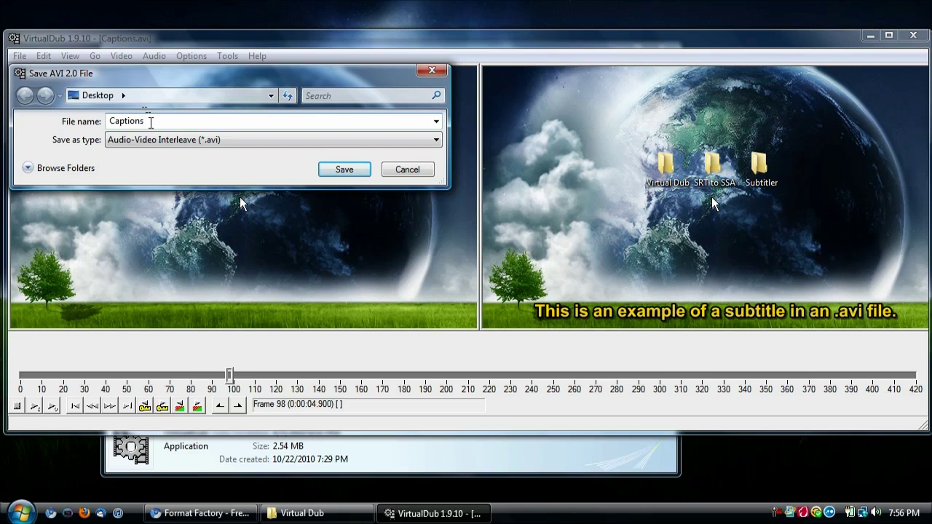
text(1)
click(329, 171)
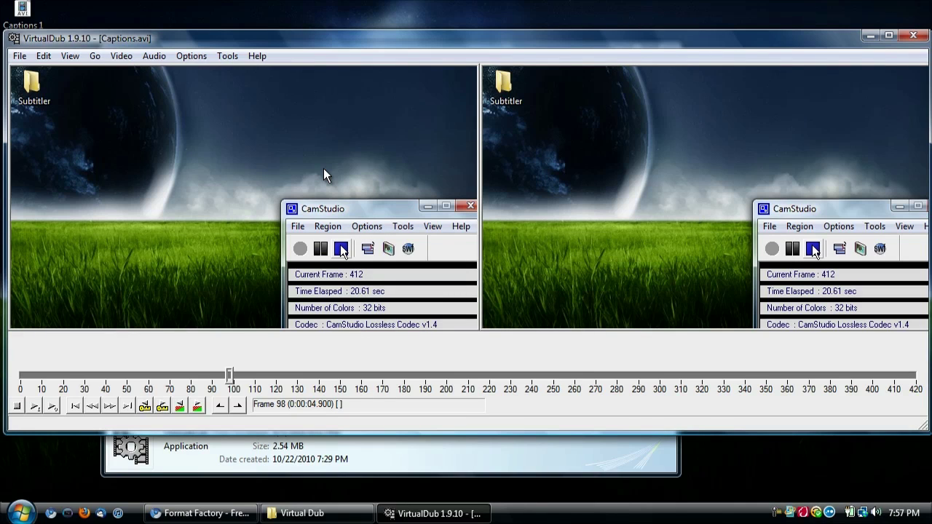
Step: Check the Video > Compression settings and leave them unchanged
click(126, 59)
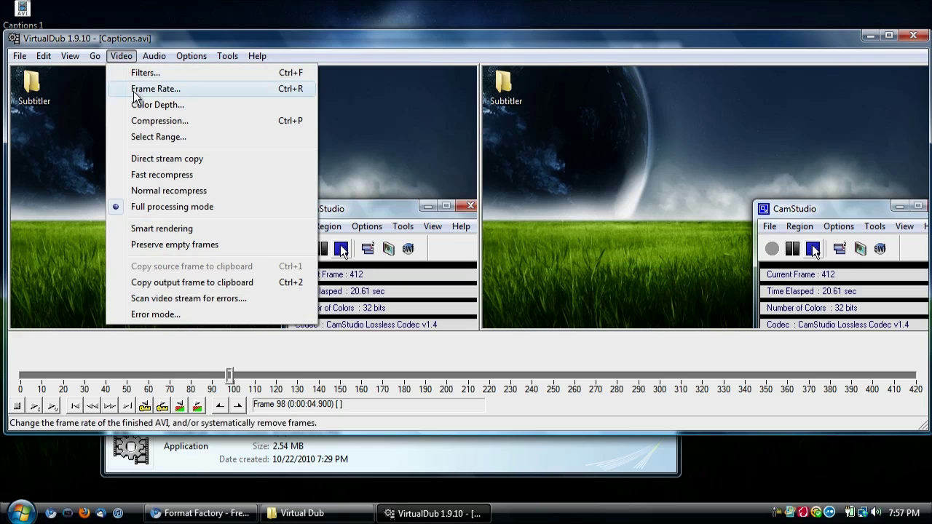
click(141, 120)
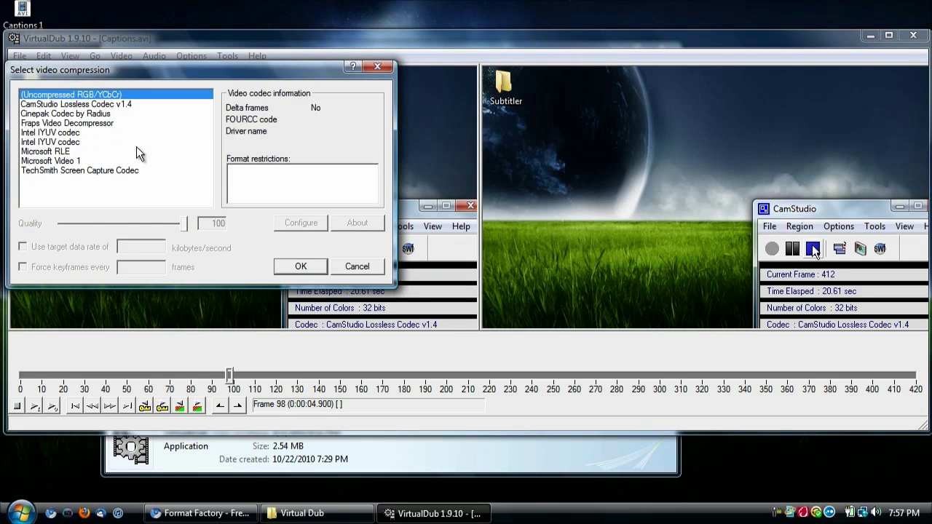
click(356, 266)
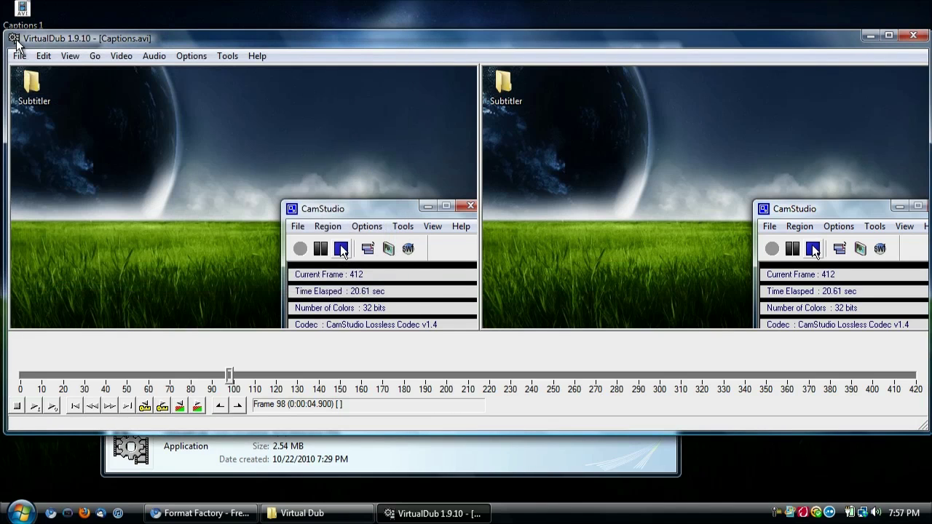
Step: Close VirtualDub, nudge the Captions 1 icon down, and close the Virtual Dub folder
double_click(16, 38)
drag(22, 23, 37, 80)
double_click(110, 55)
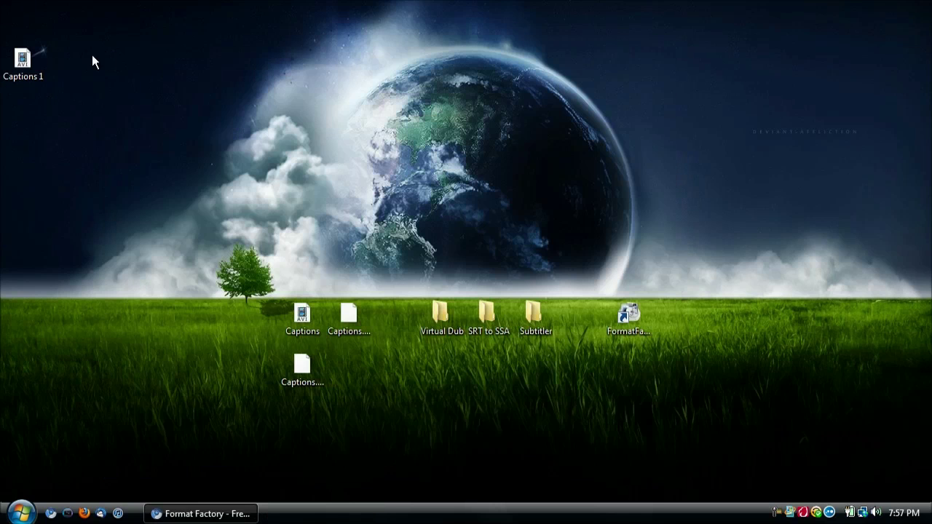
Step: Play Captions 1 in Windows Media Player, then return to the browser's YouTube tab
double_click(31, 66)
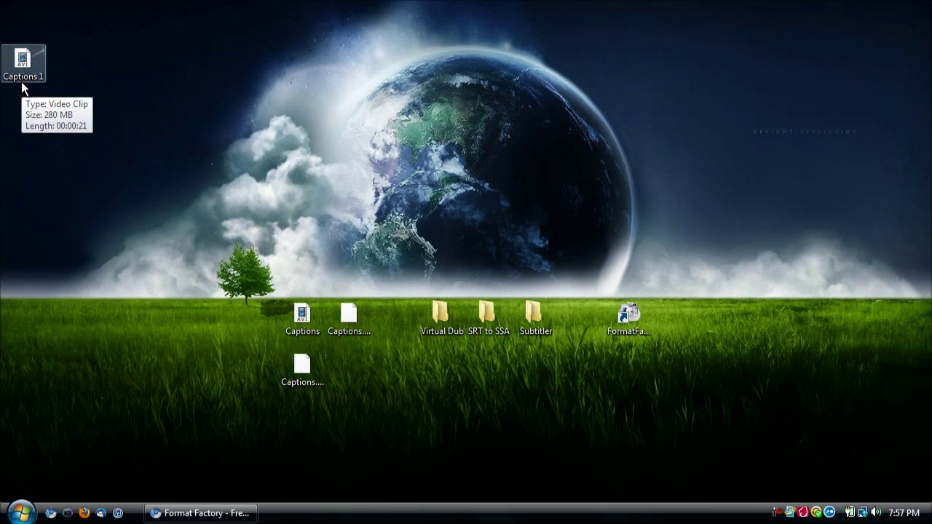
click(200, 513)
click(86, 25)
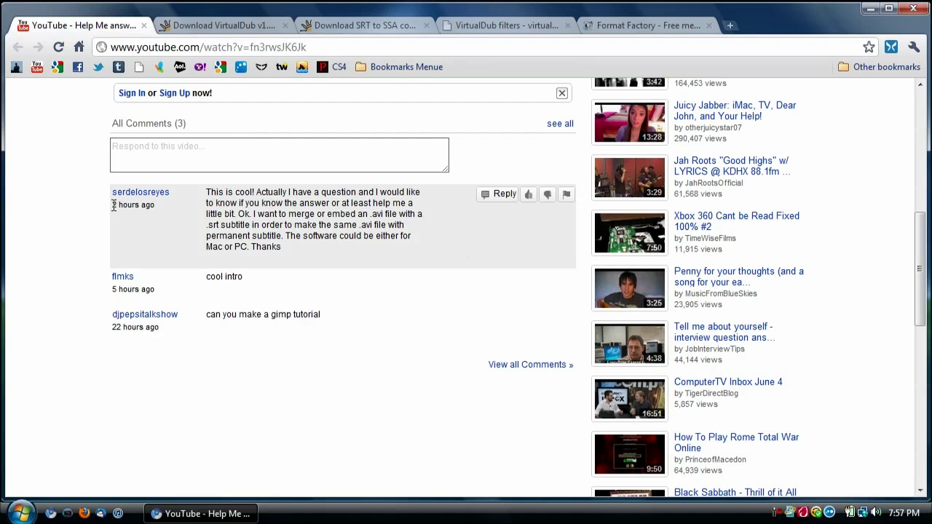